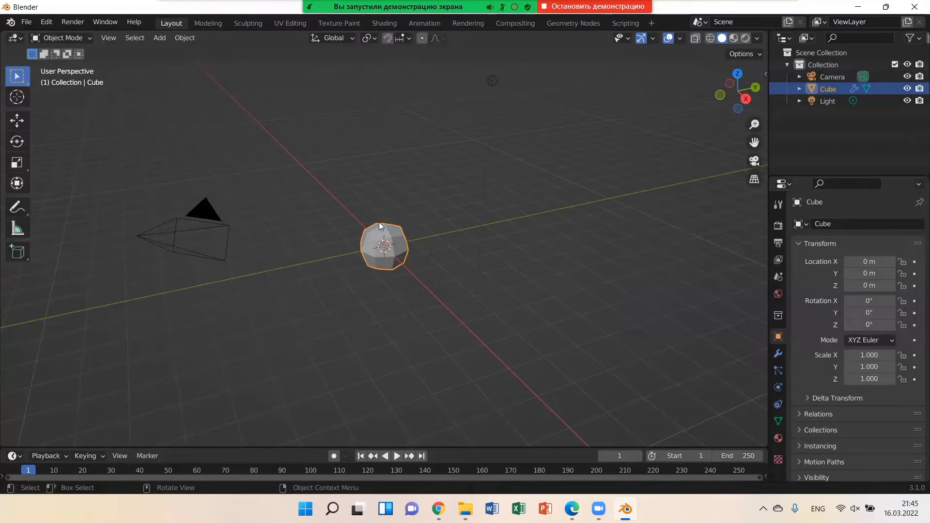
Scale the smoothed cube along the Z axis to about 1.99 to stretch it into a tall body
key("s")
key("z")
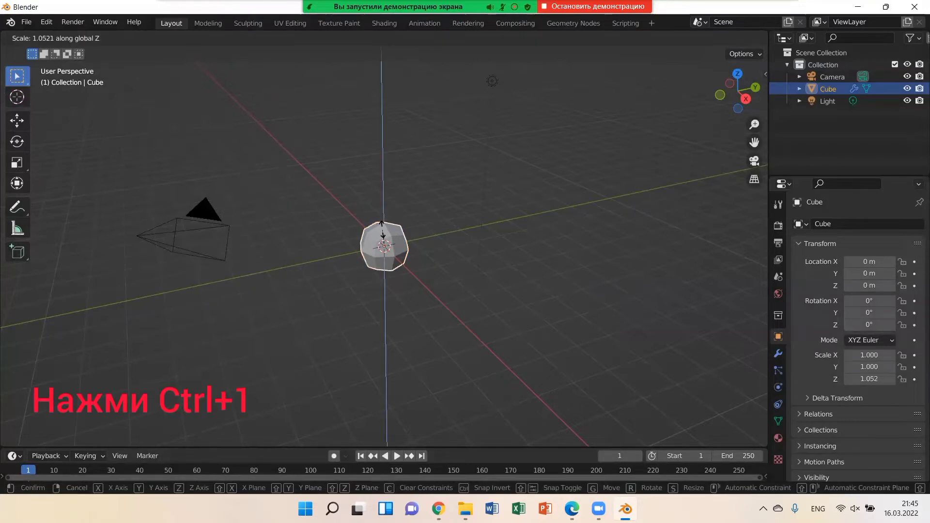
left_click(386, 216)
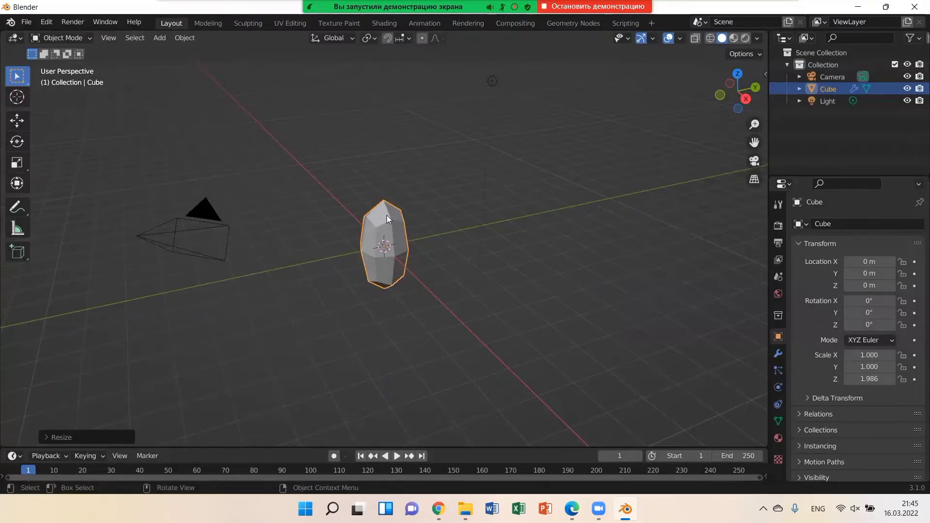
In Edit Mode, add two evenly spaced vertical loop cuts through the body, dividing its width into three strips
key("Tab")
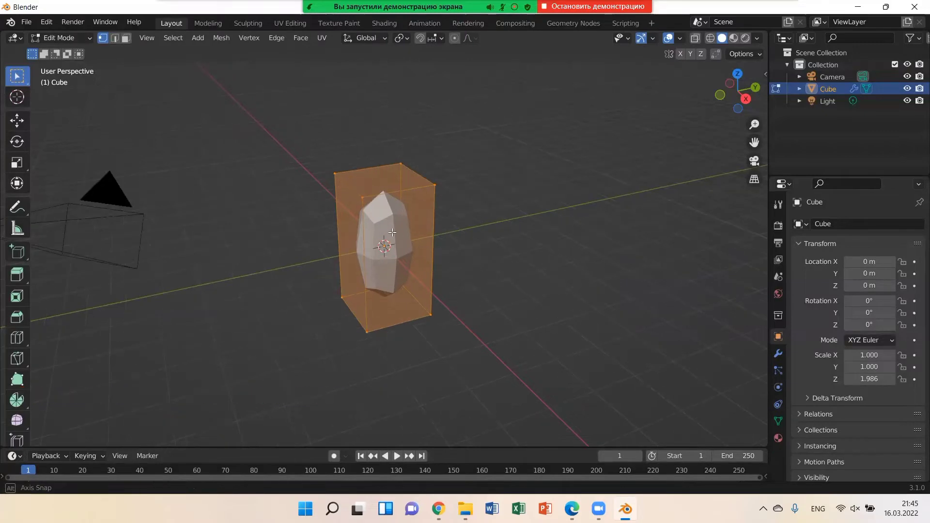
middle_click_drag(388, 222, 386, 208)
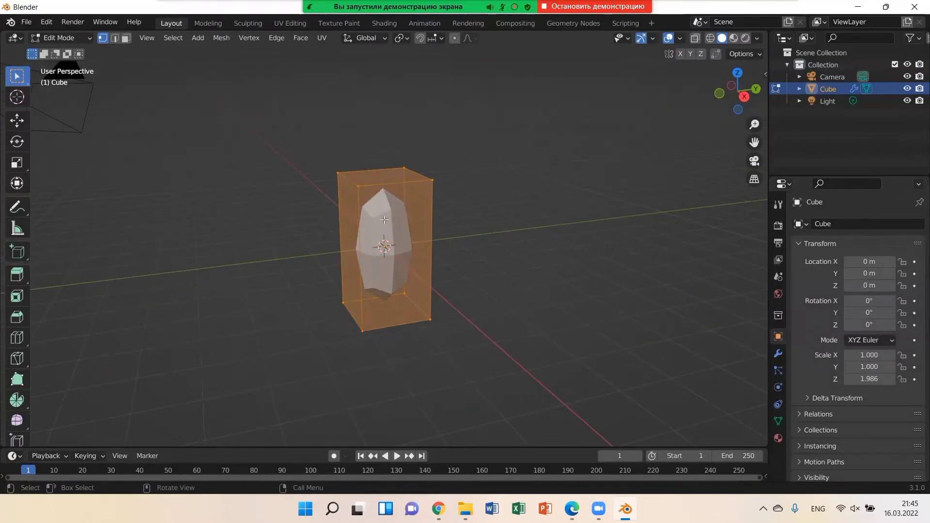
key("ctrl+r")
scroll(390, 183, "up", 1)
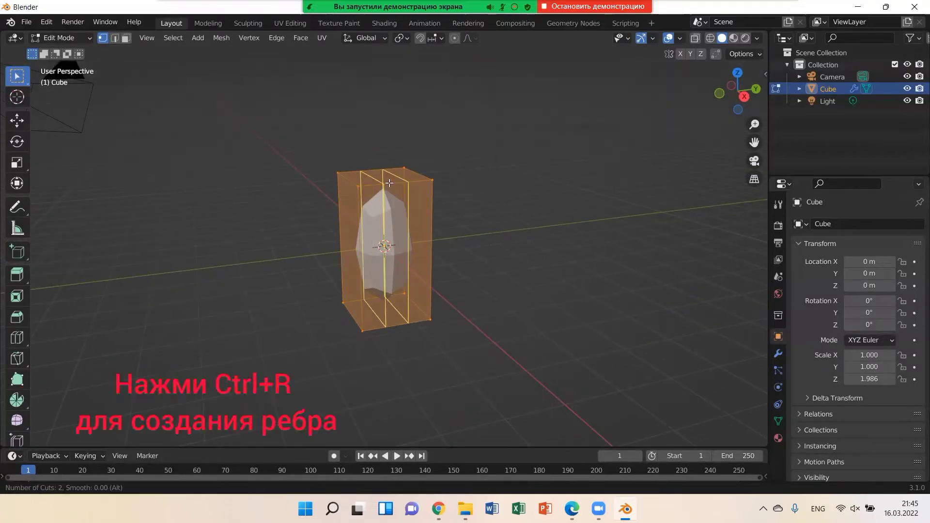
left_click(389, 183)
right_click(389, 183)
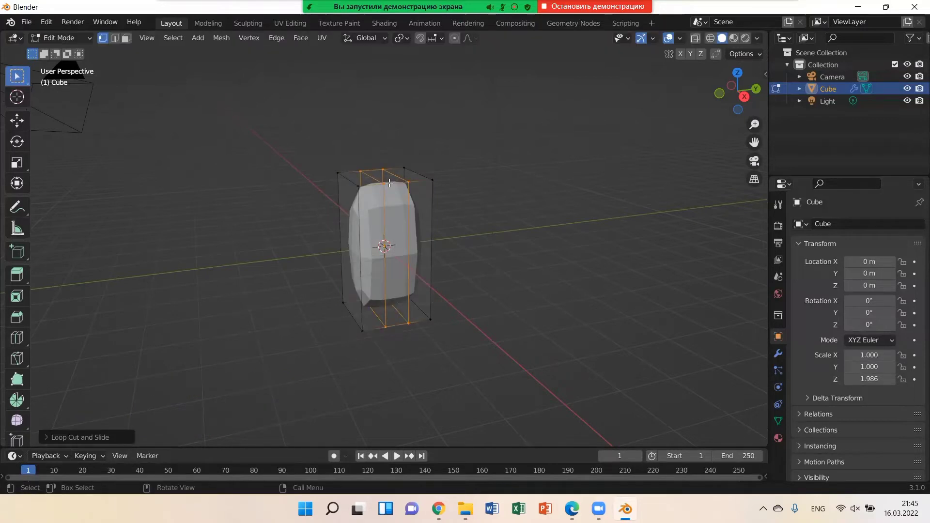
Select the two outer faces on the body's underside and extrude them downward twice to form legs
key("3")
middle_click_drag(417, 248, 392, 169)
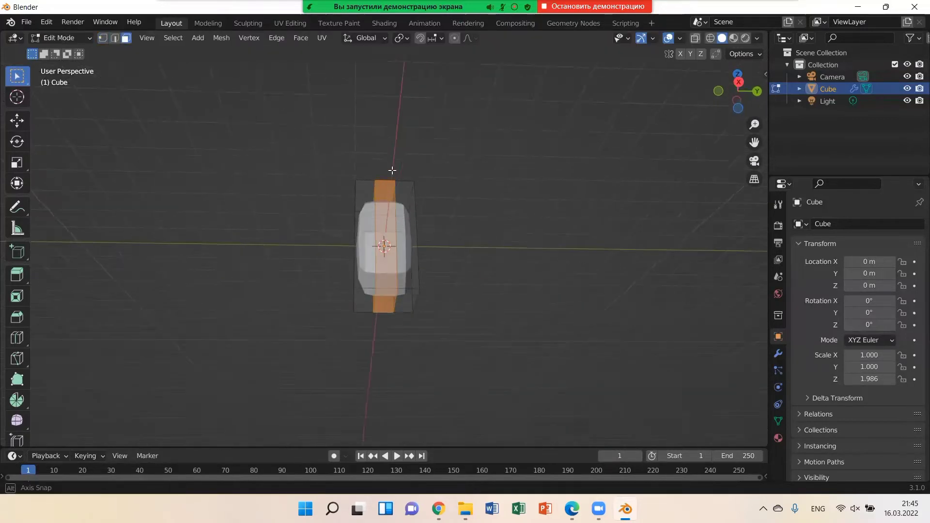
left_click(400, 299)
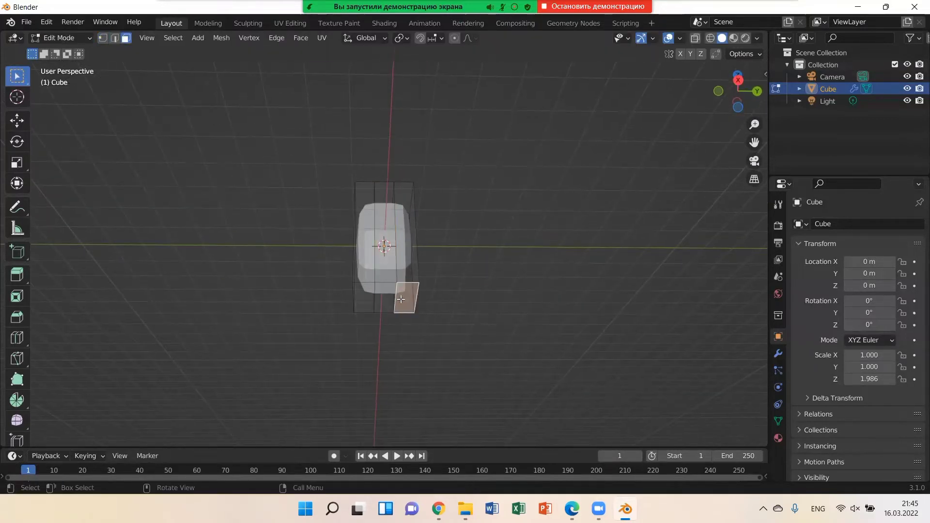
left_click(367, 302, "shift")
middle_click_drag(439, 306, 440, 327)
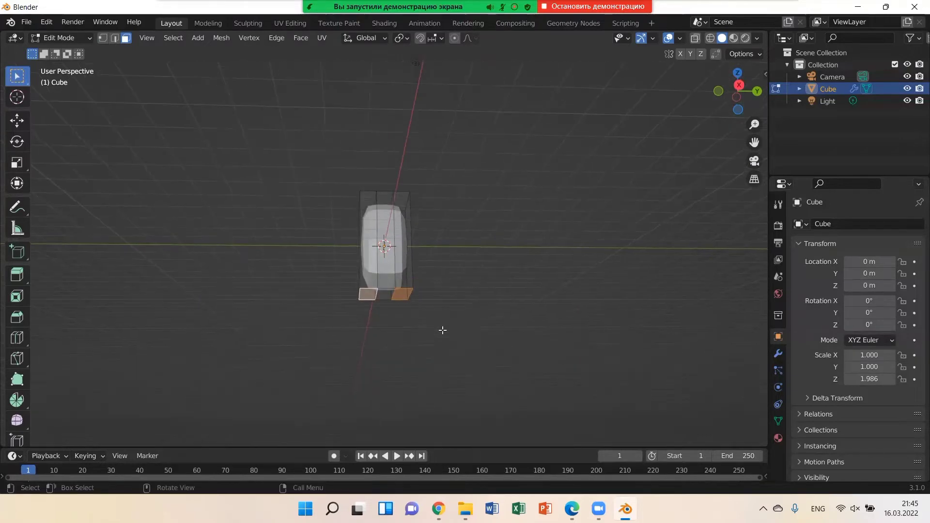
key("e")
left_click(442, 364)
key("e")
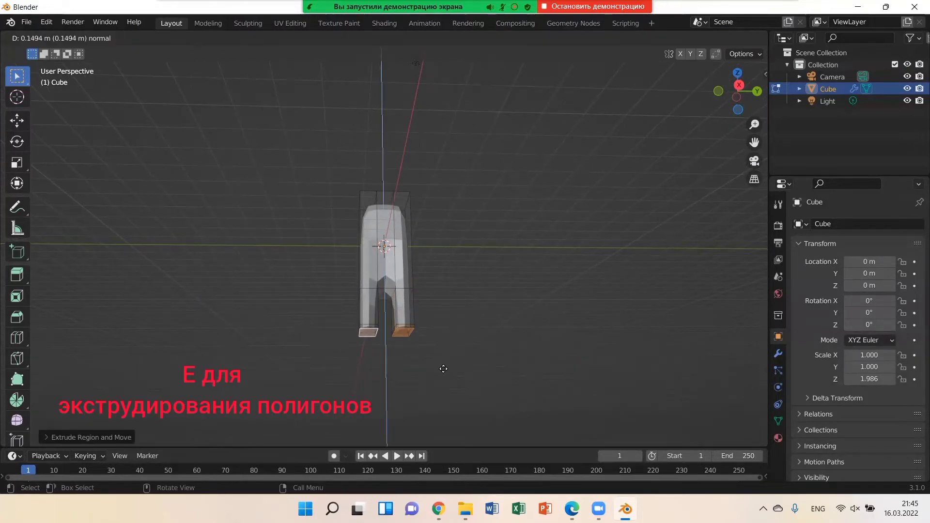
left_click(443, 372)
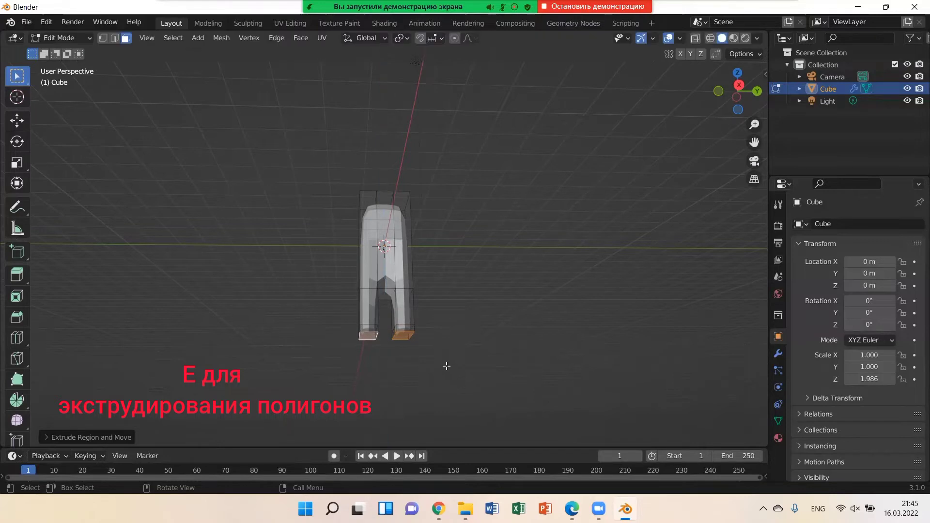
Back in Object Mode, apply the body's Subdivision modifier and add a new level 1 subdivision
middle_click_drag(446, 365, 507, 399)
key("Tab")
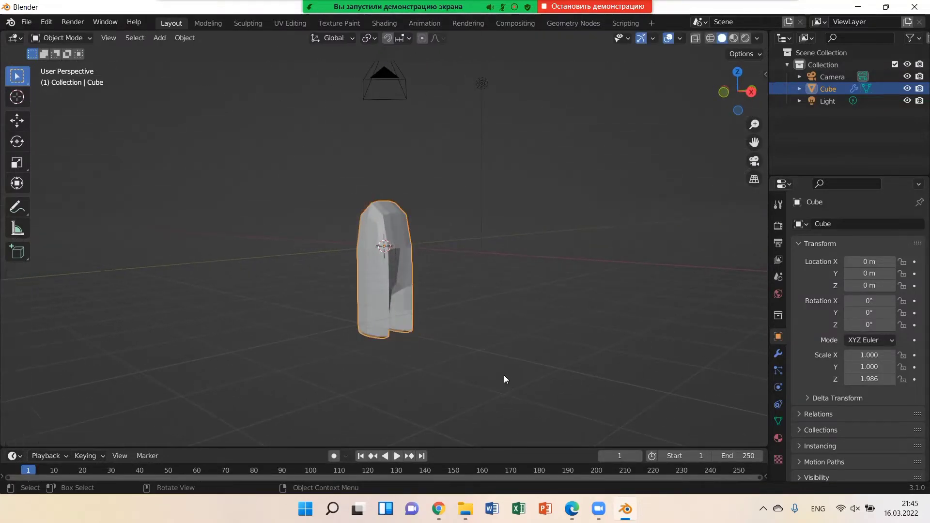
left_click(778, 355)
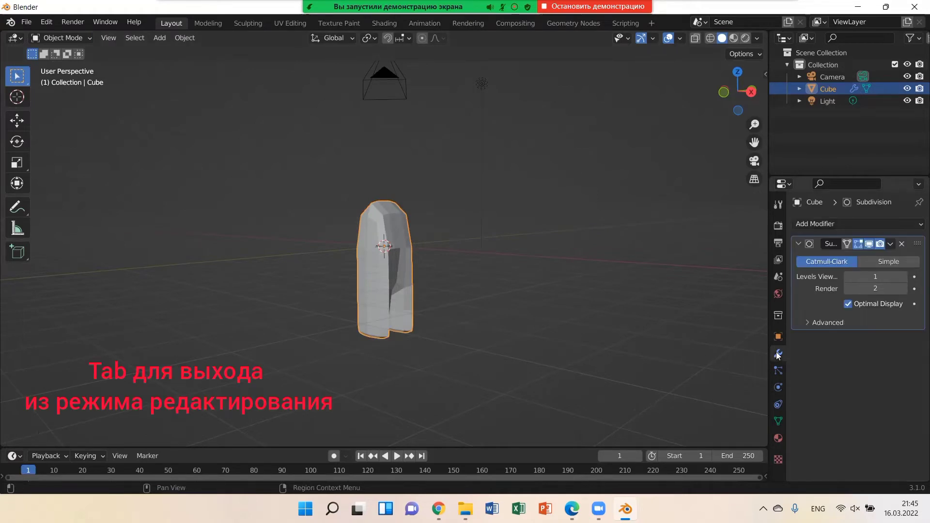
left_click(890, 244)
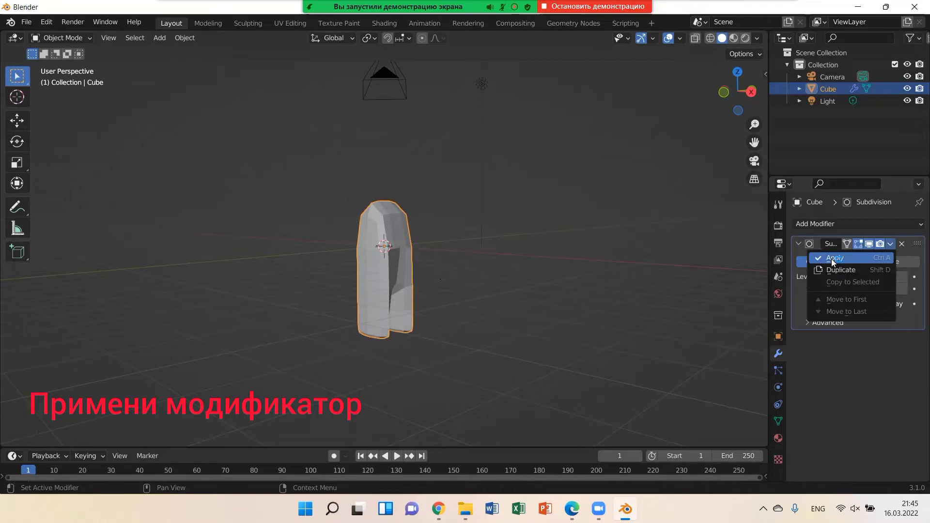
key("Return")
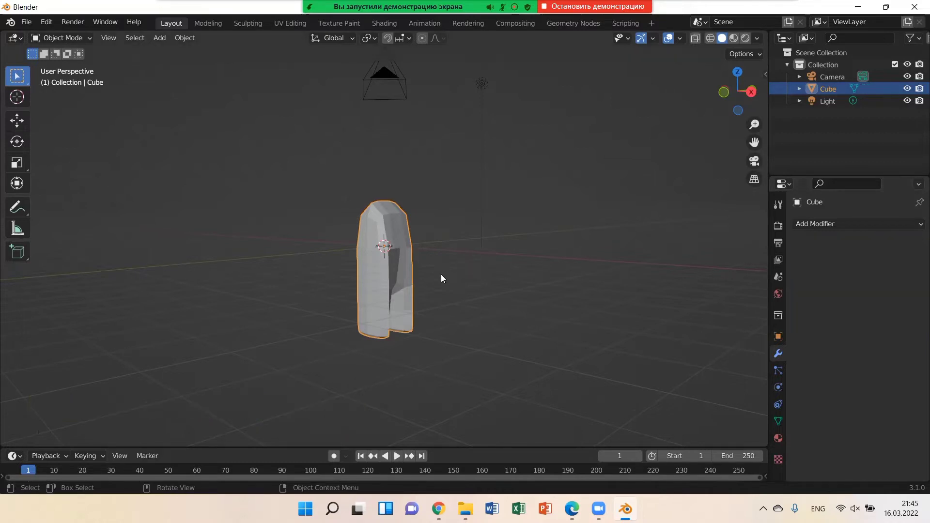
key("ctrl+1")
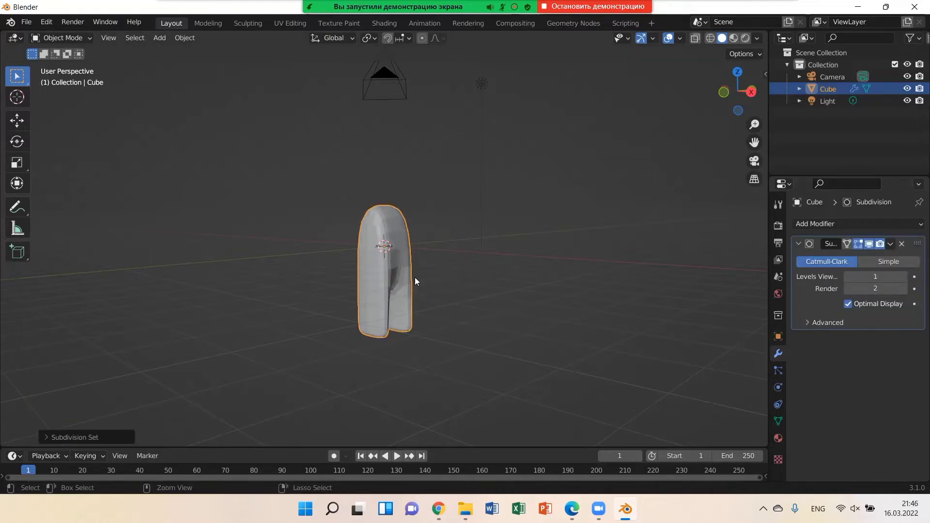
Add a horizontal loop cut just above the crotch and another around the upper body in Edit Mode
key("Tab")
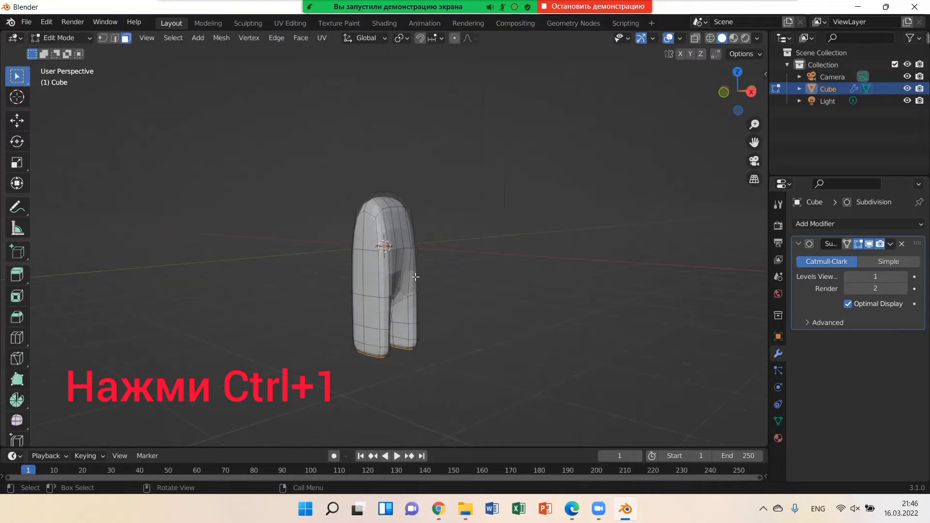
middle_click_drag(415, 277, 557, 287)
key("ctrl+r")
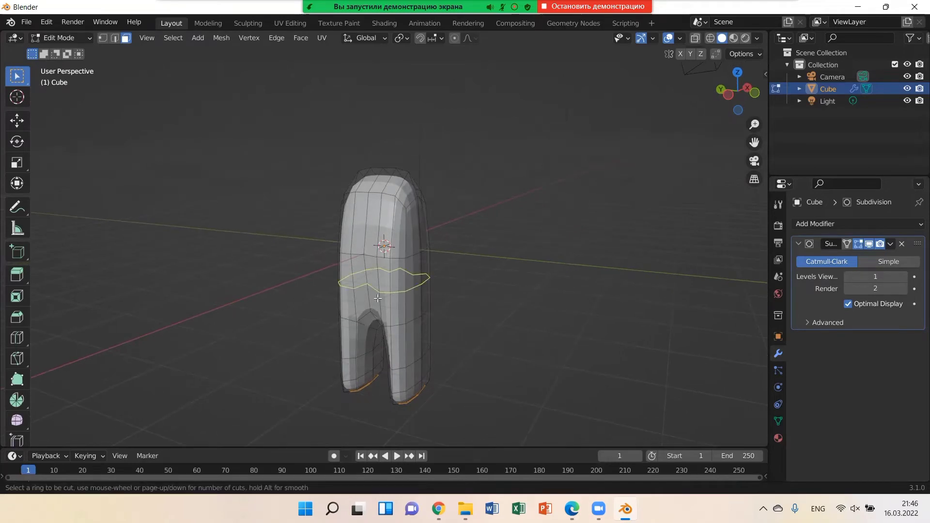
left_click(380, 289)
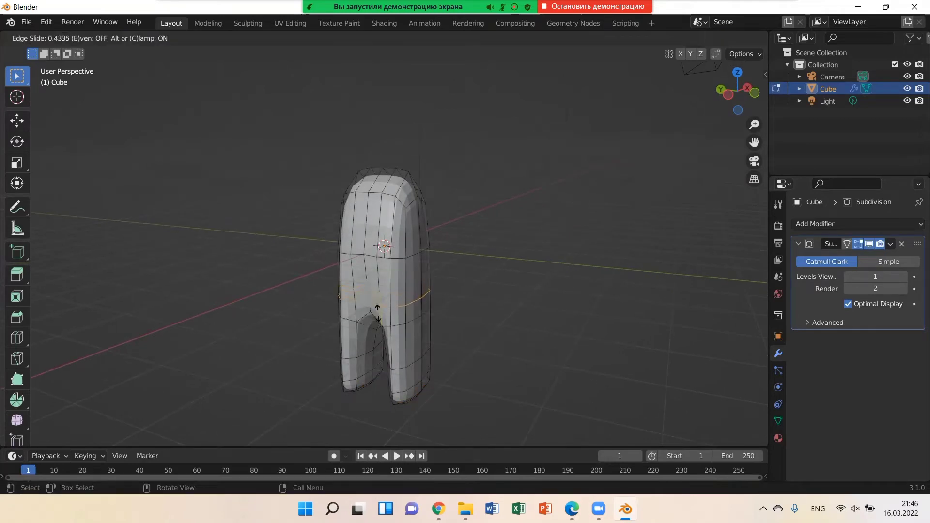
left_click(377, 312)
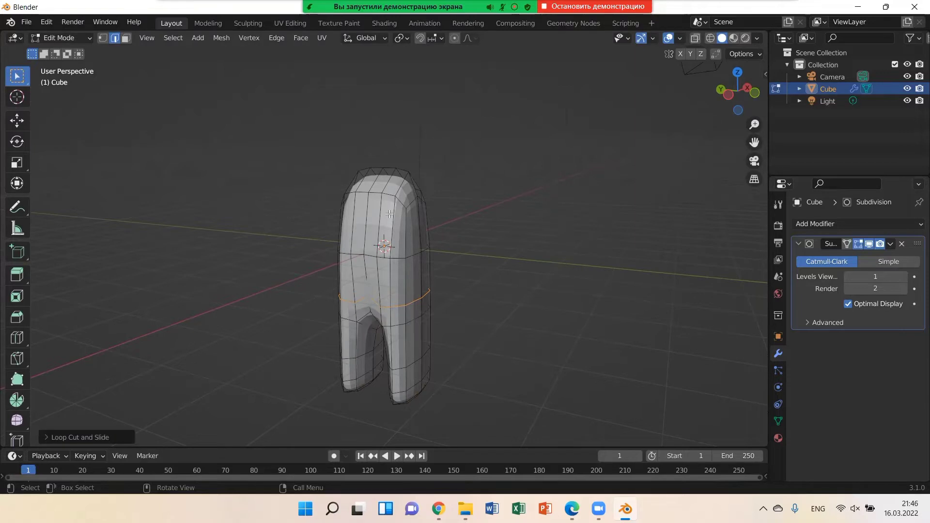
key("ctrl+r")
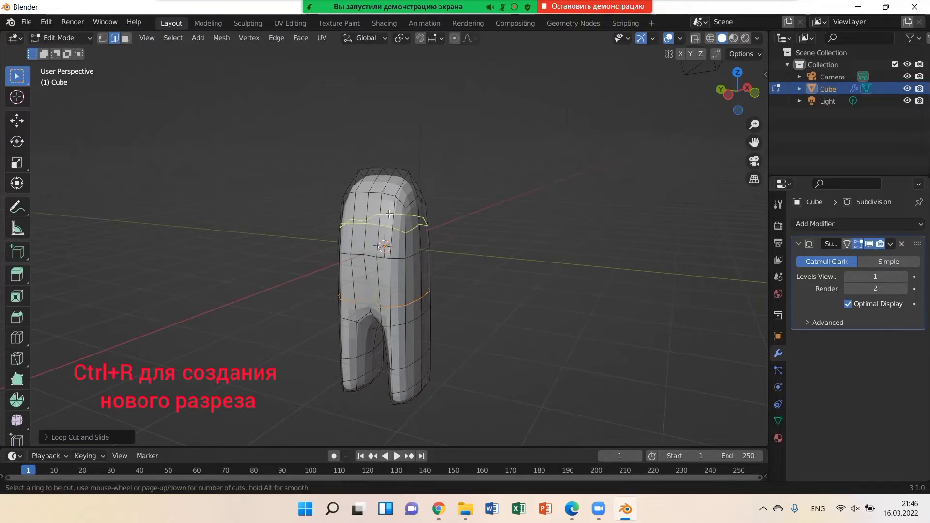
left_click(389, 214)
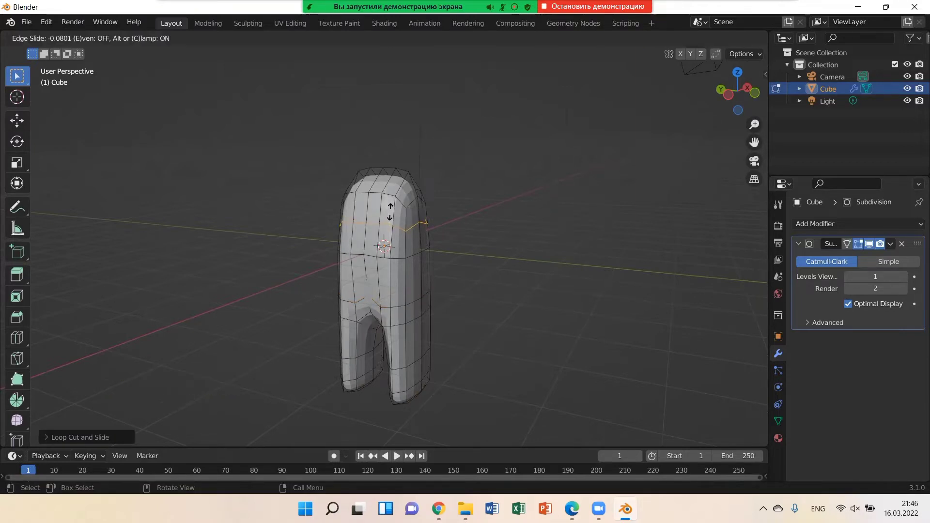
left_click(395, 203)
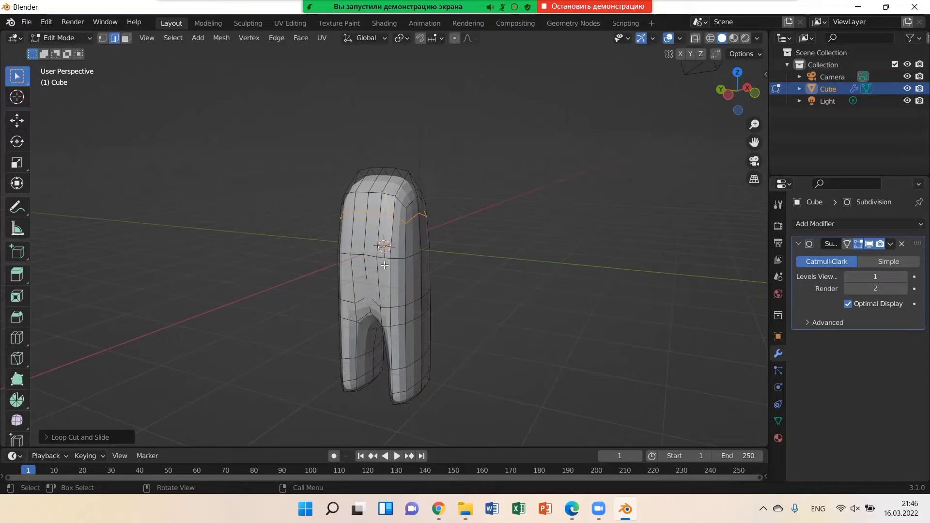
Select the three adjacent faces across the upper front of the body and inset them slightly for the visor
middle_click_drag(384, 265, 199, 287)
left_click(125, 39)
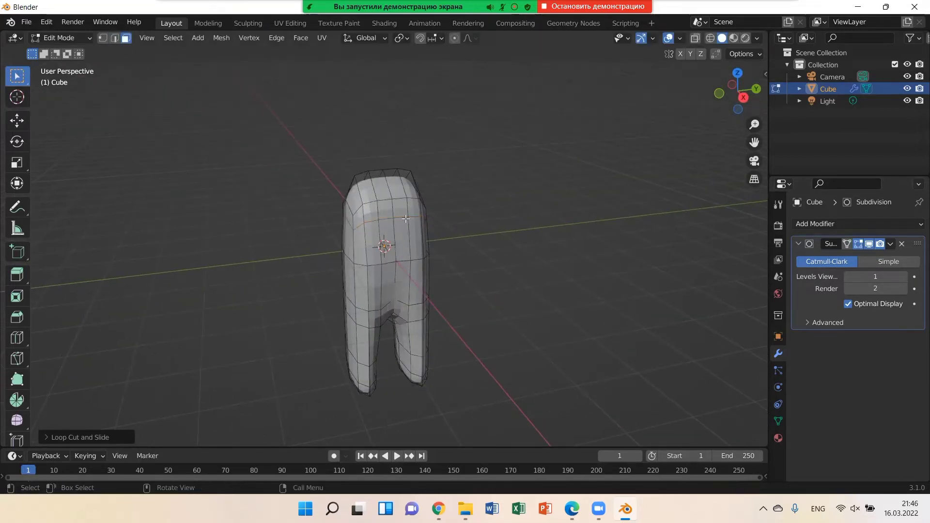
left_click(377, 242)
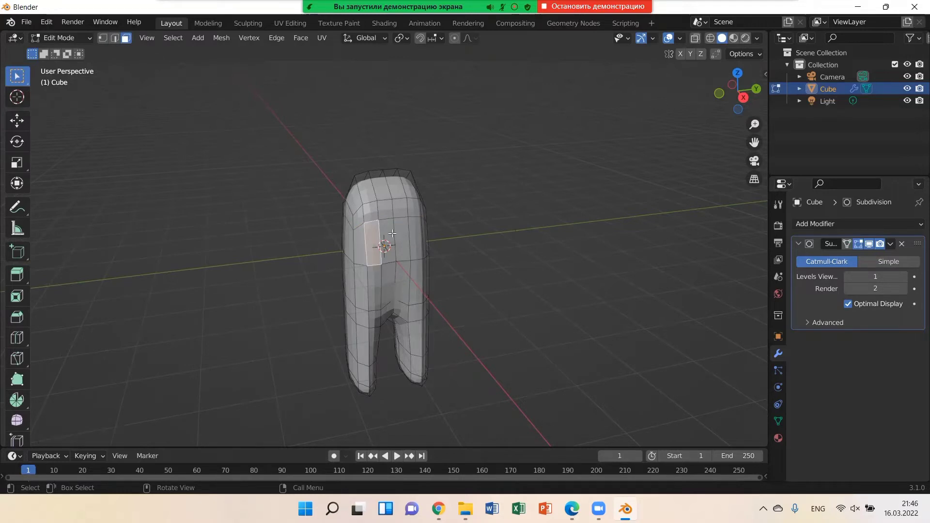
left_click(387, 236, "shift")
left_click(406, 236, "shift")
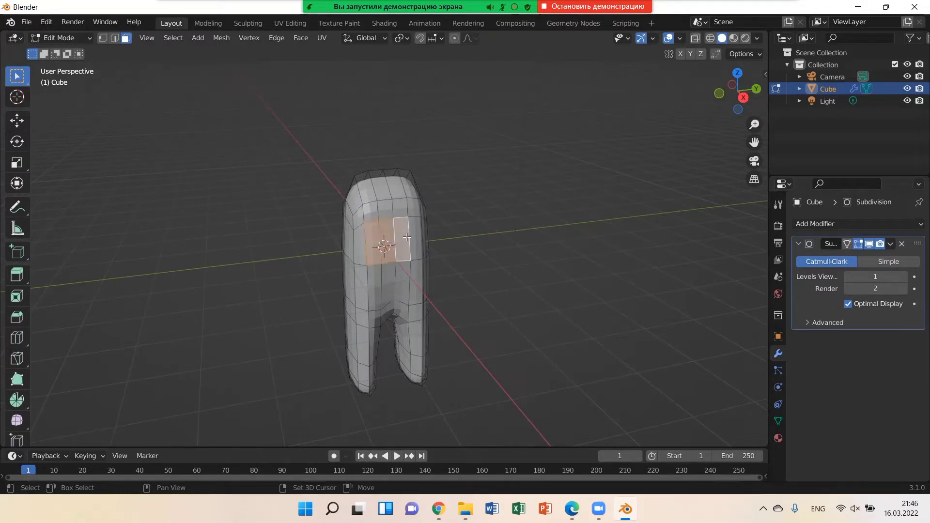
middle_click_drag(481, 271, 452, 251)
key("i")
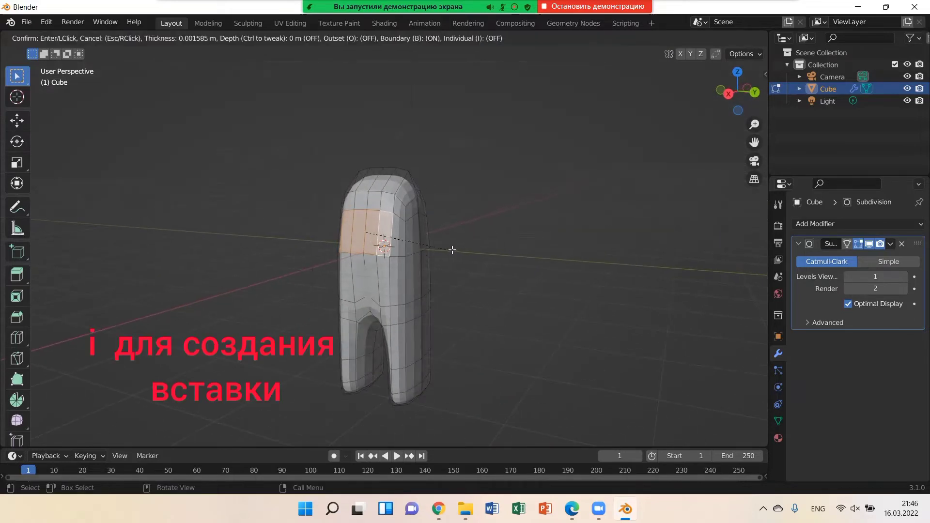
left_click(450, 249)
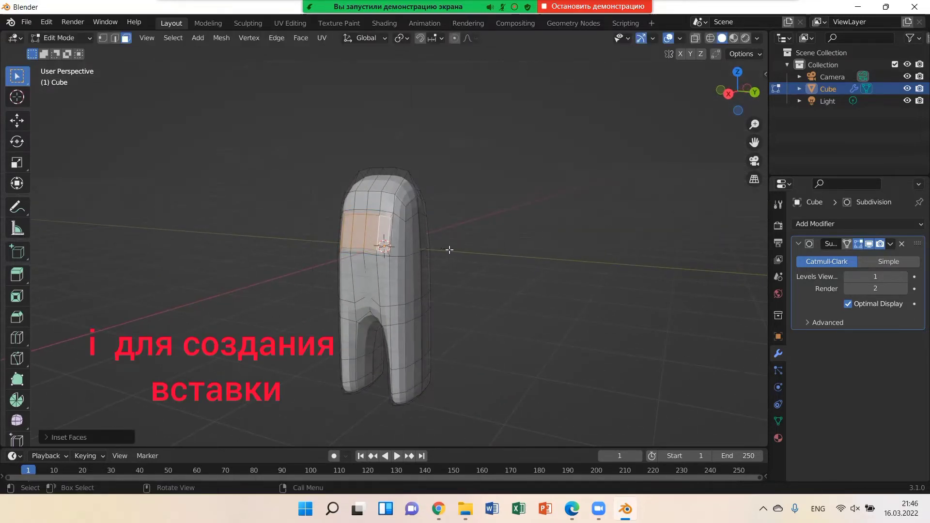
Extrude the inset visor faces outward about 0.23 m from the front of the body
middle_click_drag(449, 250, 384, 260)
key("e")
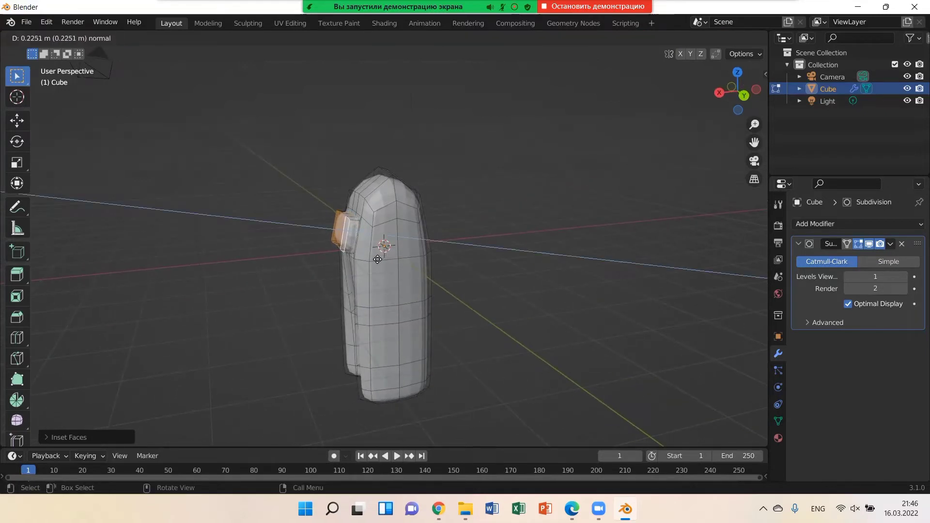
left_click(377, 259)
Select the two rows of four faces across the middle of the character's back and inset them slightly
middle_click_drag(376, 259, 297, 281)
left_click(490, 249)
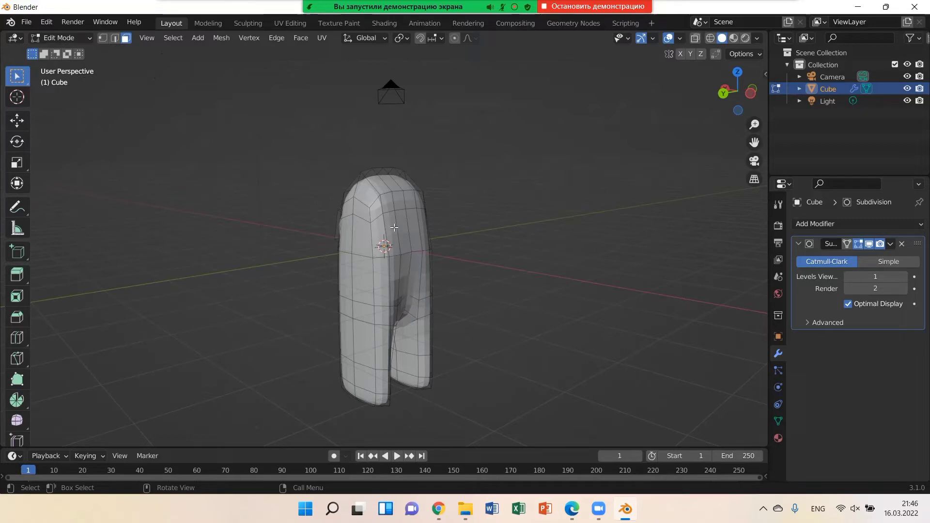
left_click(394, 228, "shift")
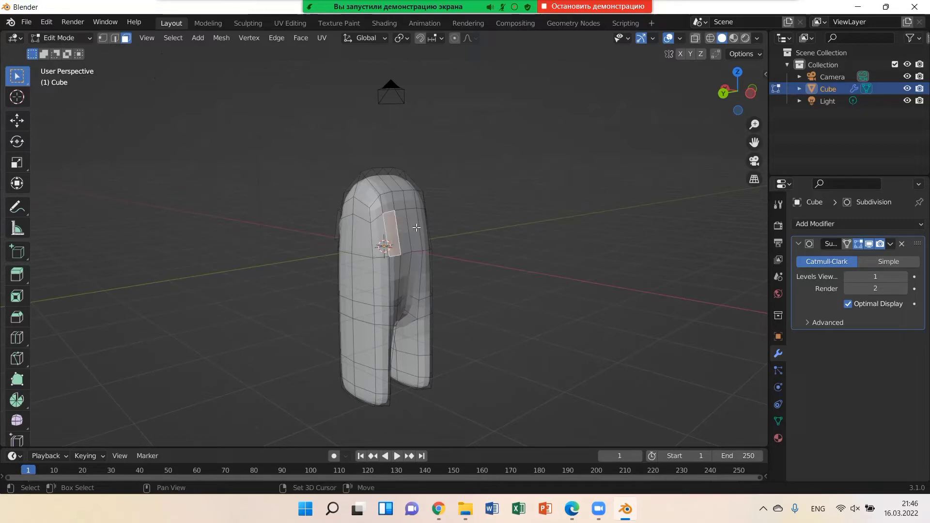
left_click(419, 234, "shift")
middle_click_drag(426, 245, 358, 272)
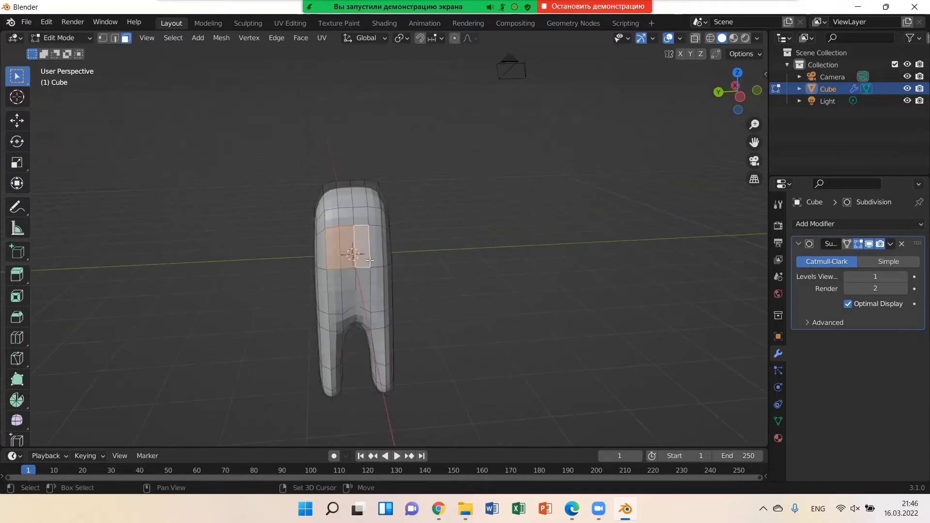
left_click(376, 258, "shift")
left_click(378, 288, "shift")
left_click(366, 291, "shift")
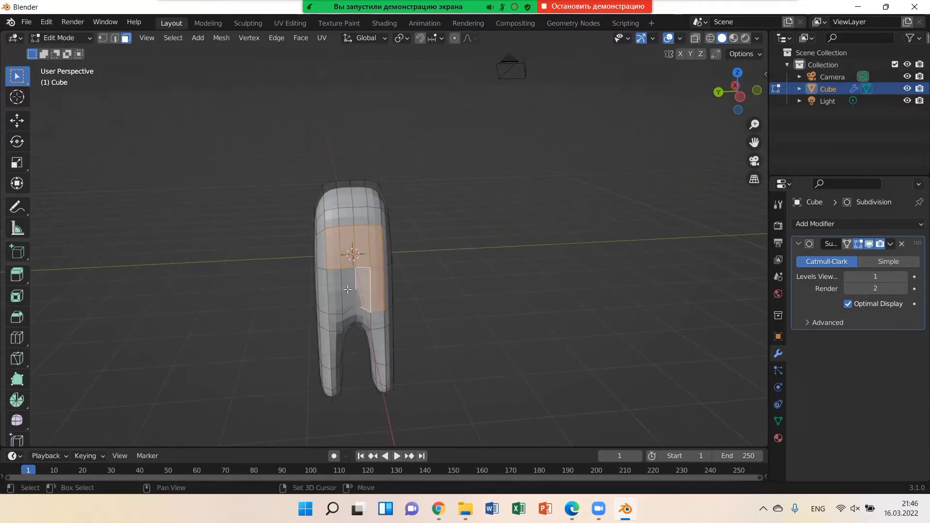
left_click(345, 291, "shift")
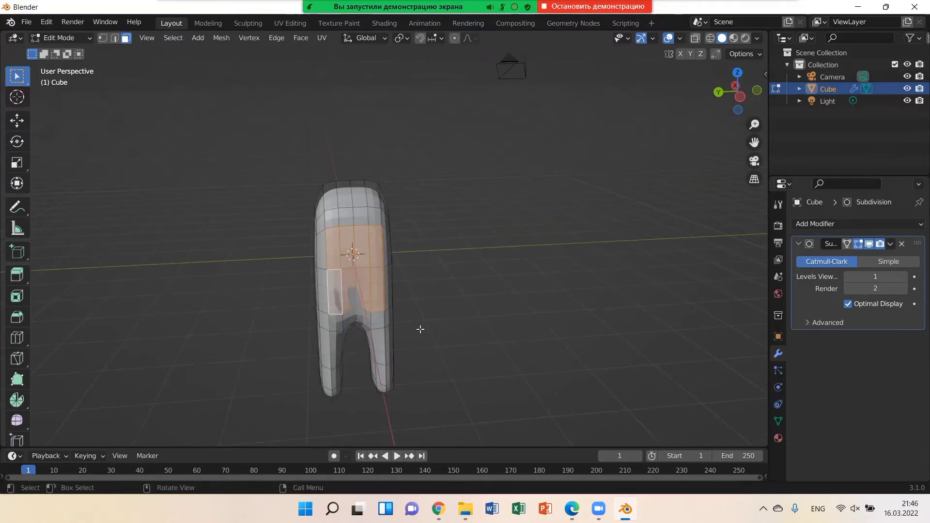
middle_click_drag(419, 328, 568, 347)
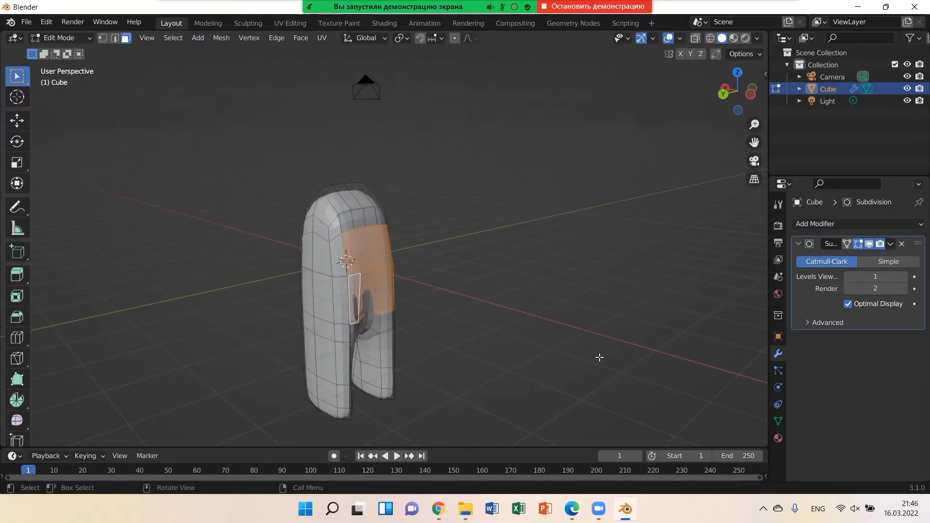
key("i")
left_click(586, 357)
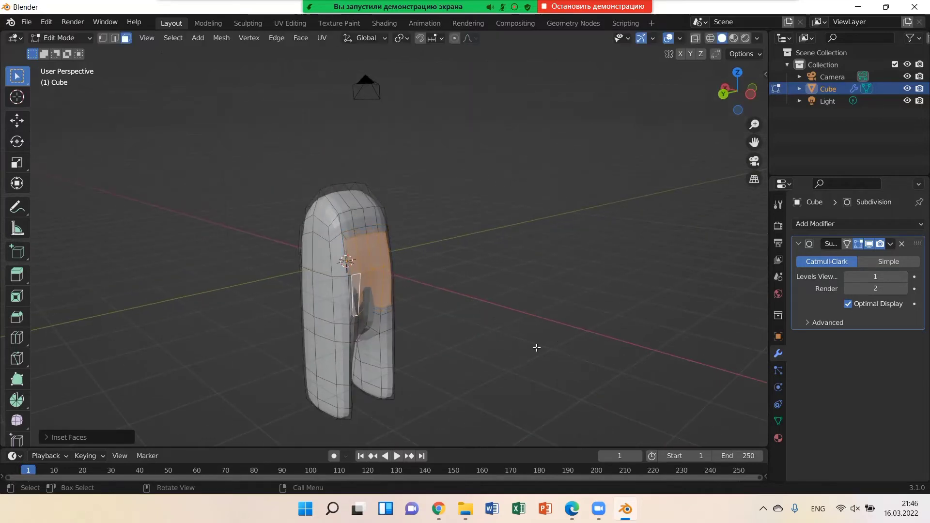
Extrude the inset back faces outward about 0.35 m to form the backpack
key("e")
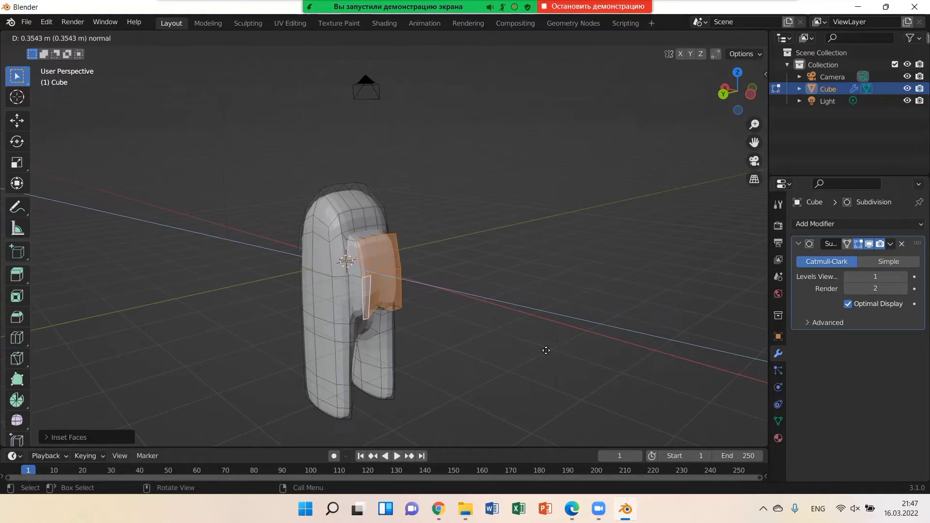
left_click(546, 351)
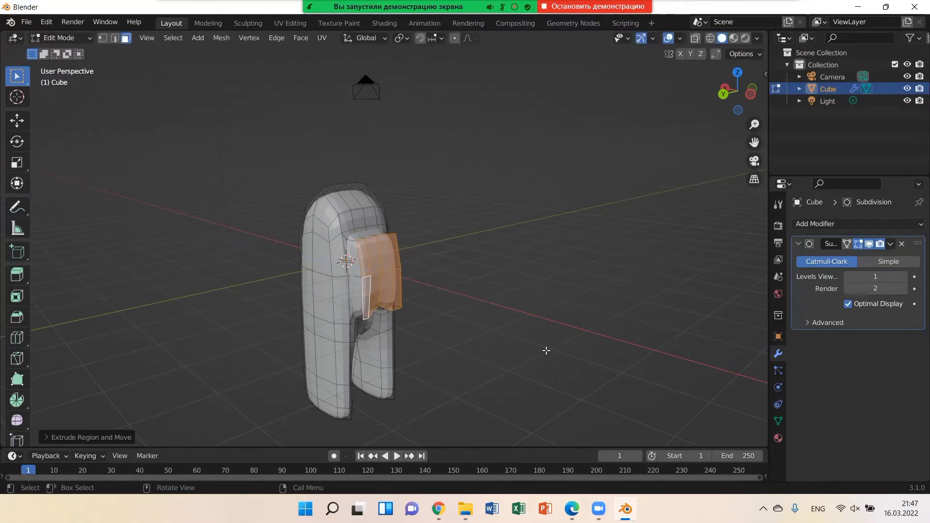
Select the vertices at the middle of the backpack's lower edge and move them down about 0.26 m to straighten it
middle_click_drag(492, 326, 446, 319)
key("1")
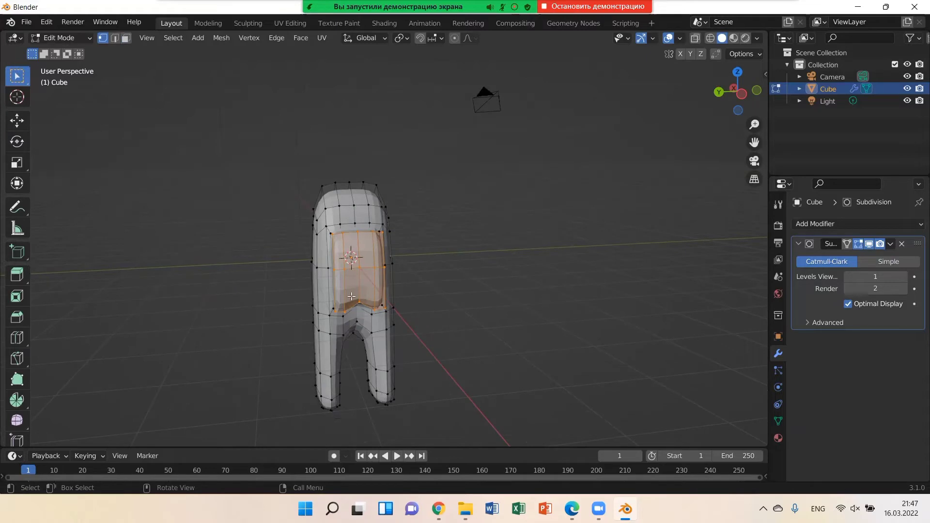
key("b")
left_click_drag(363, 309, 364, 309)
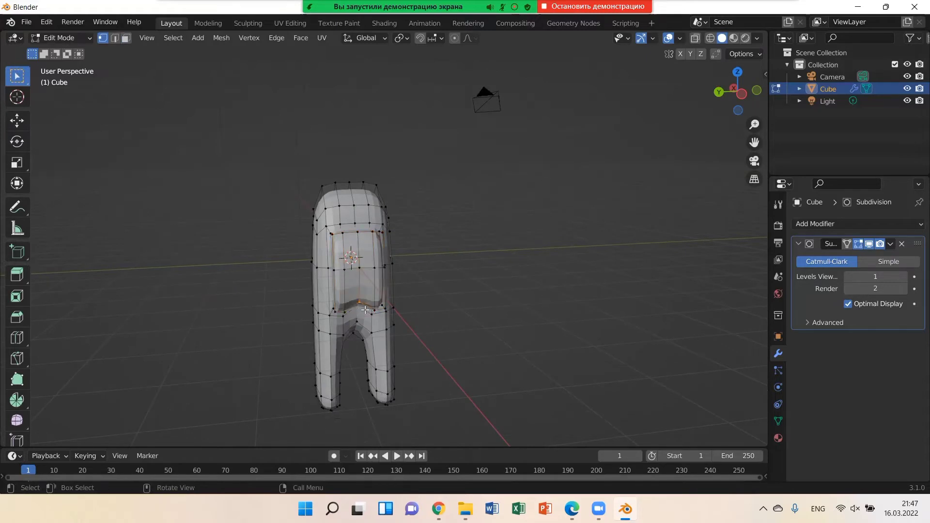
key("g")
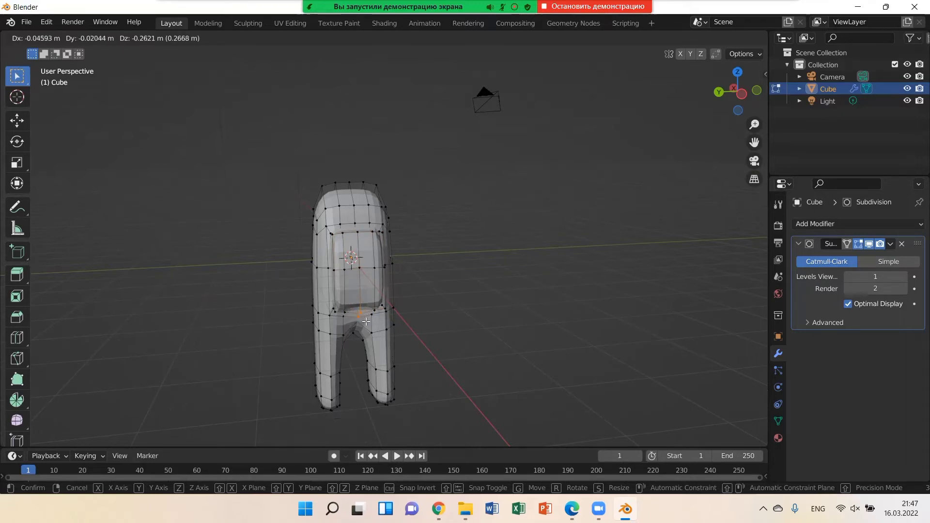
left_click(366, 319)
In Object Mode, scale the whole character slightly narrower along the X axis
middle_click_drag(366, 319, 546, 326)
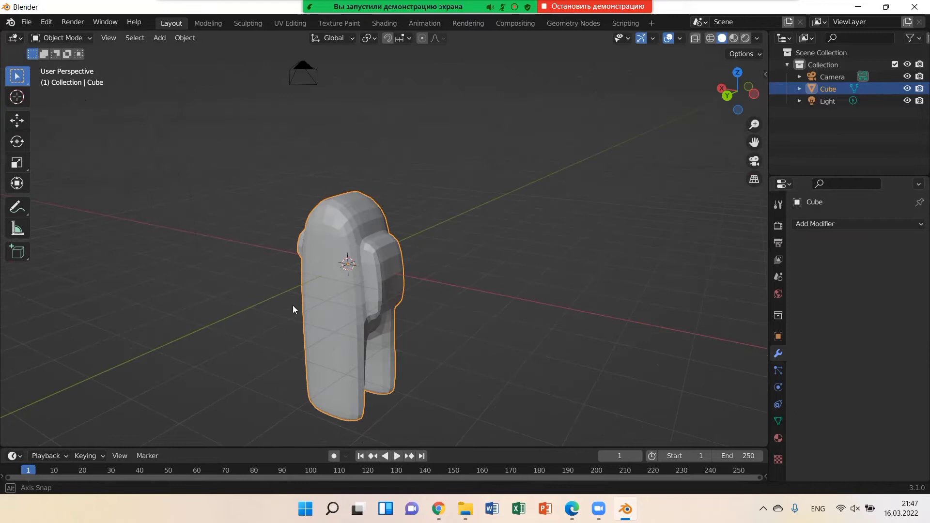
middle_click_drag(293, 306, 362, 297)
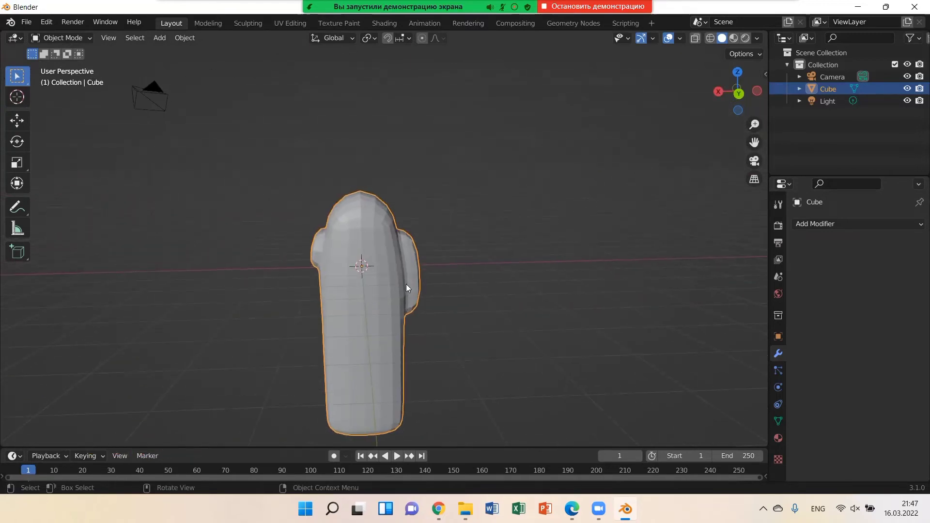
key("s")
key("x")
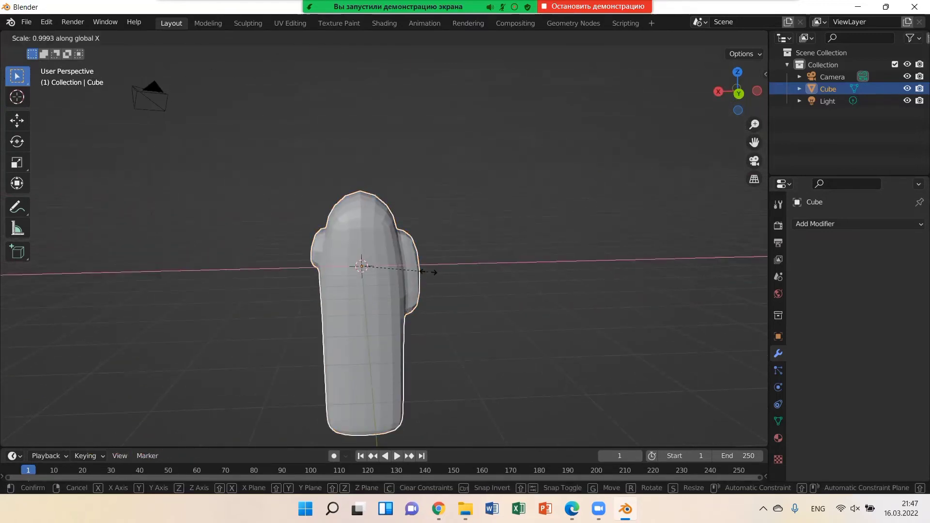
left_click(416, 274)
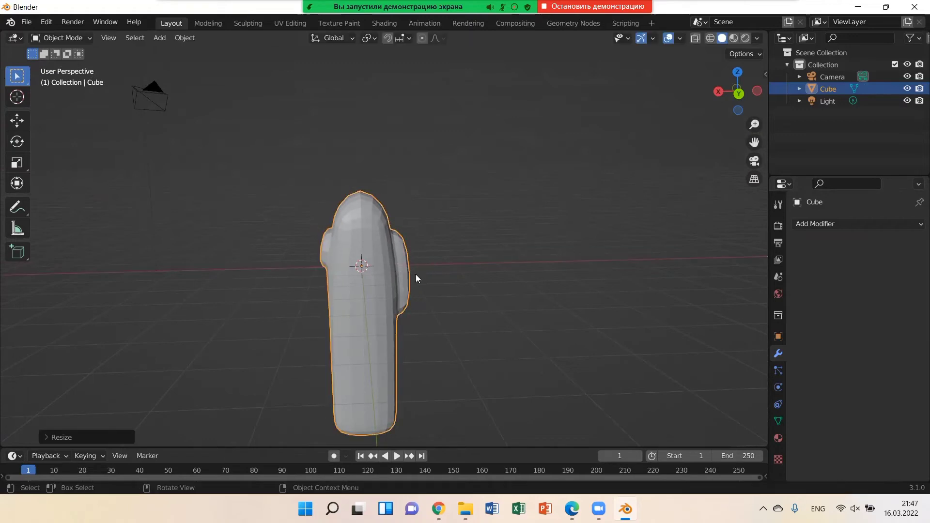
Add a level 1 Subdivision modifier to the character and apply it
middle_click_drag(340, 329, 457, 299)
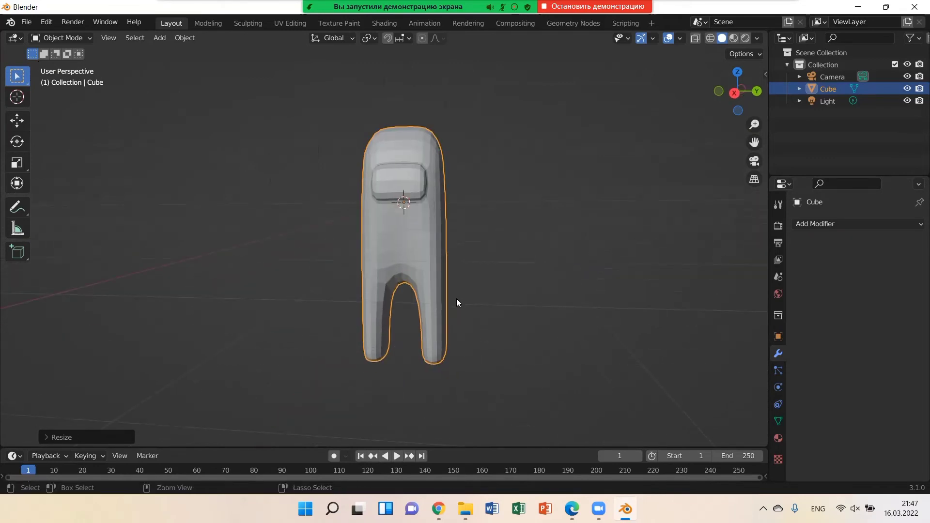
key("ctrl+1")
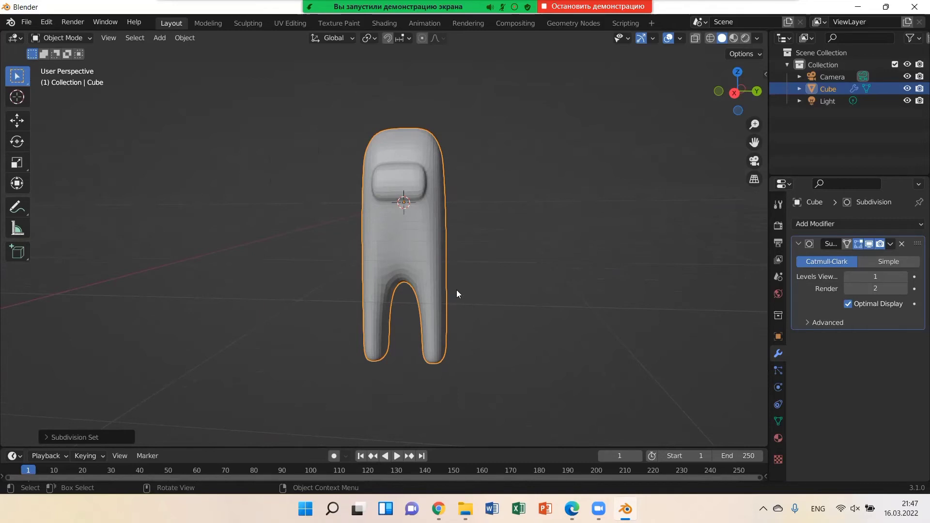
middle_click_drag(456, 290, 584, 317)
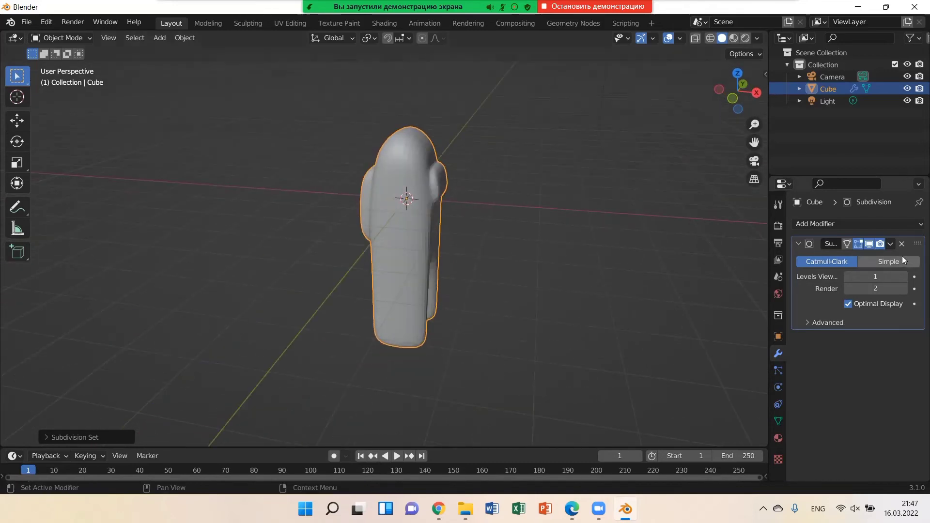
left_click(890, 244)
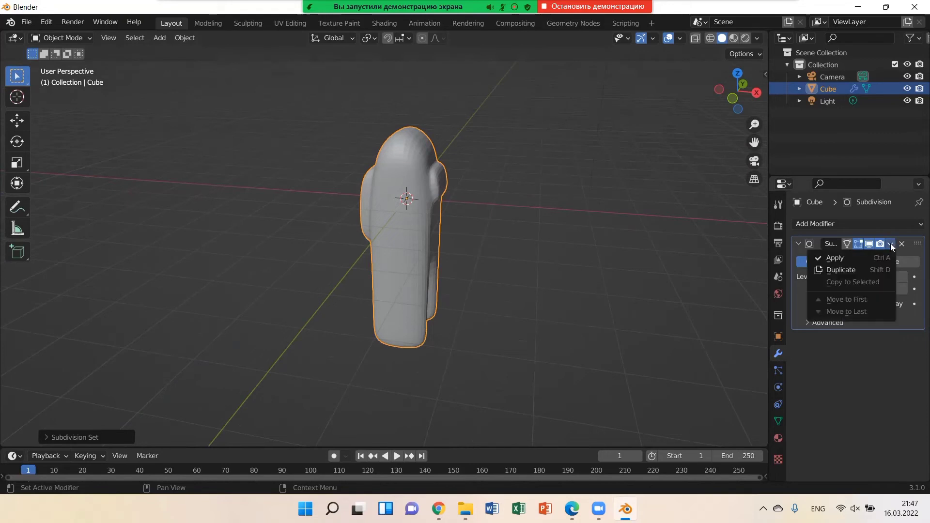
left_click(847, 258)
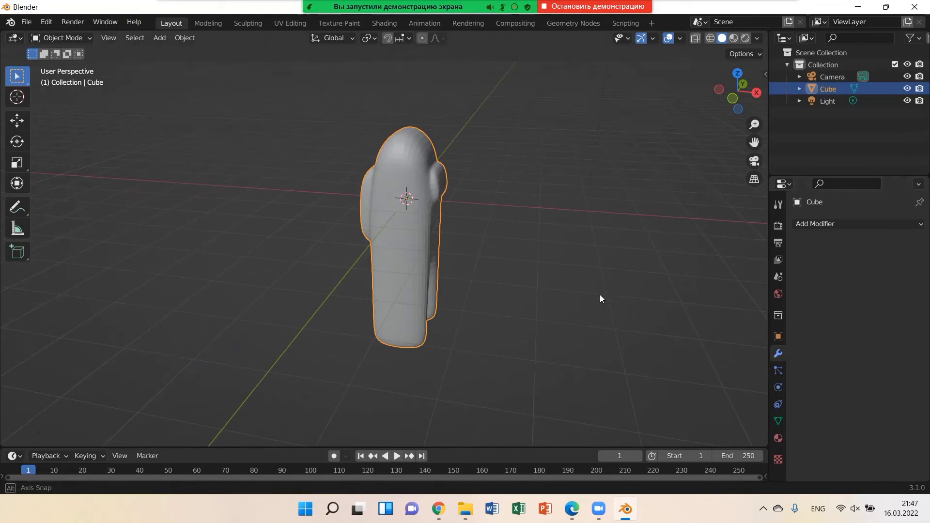
In the camera view, move the character up within the frame and scale it uniformly to about 0.84 so it fits
middle_click_drag(599, 295, 432, 296)
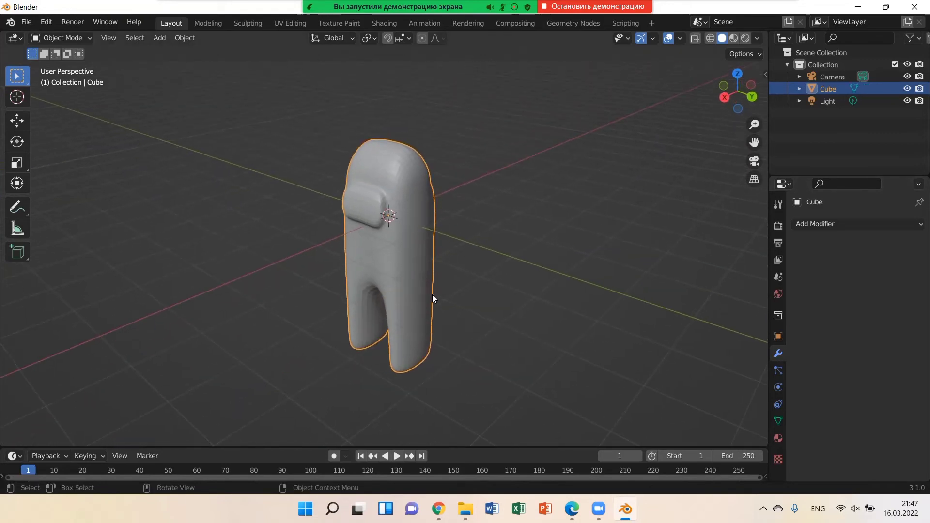
key("KP_0")
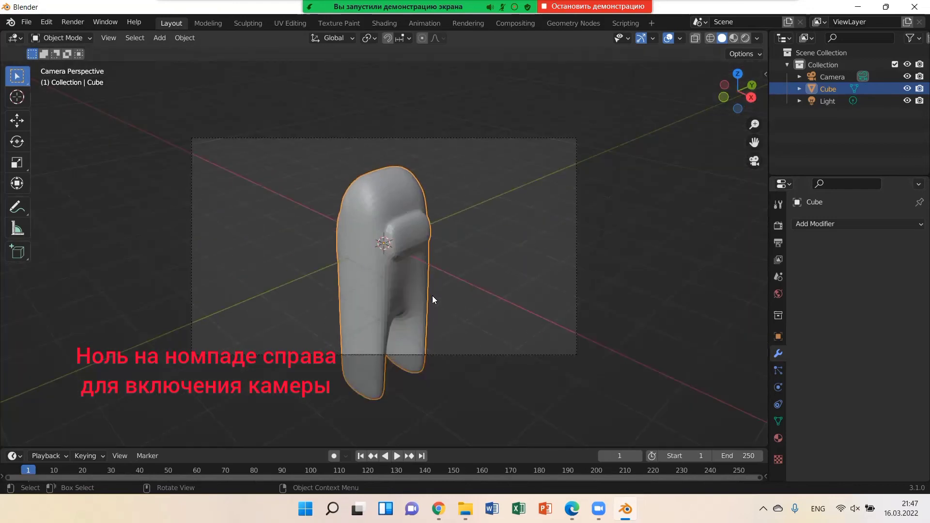
key("g")
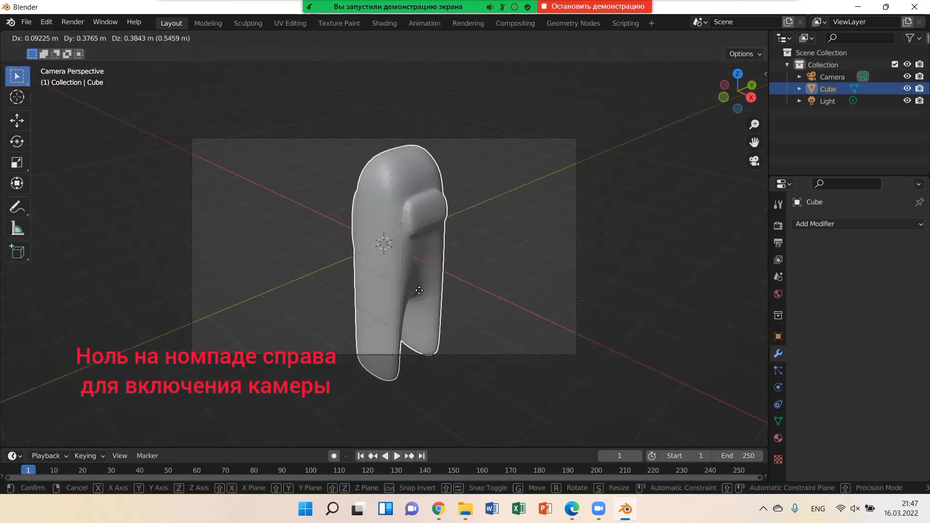
left_click(419, 288)
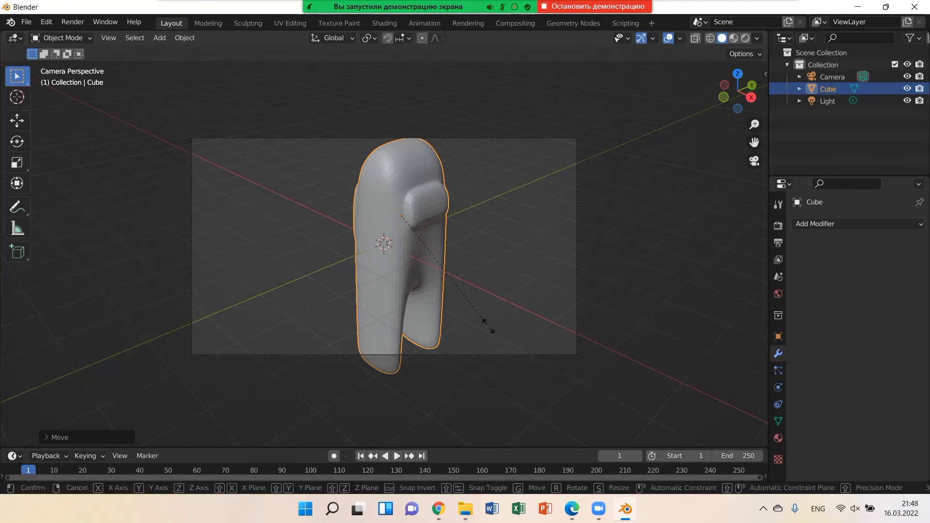
key("s")
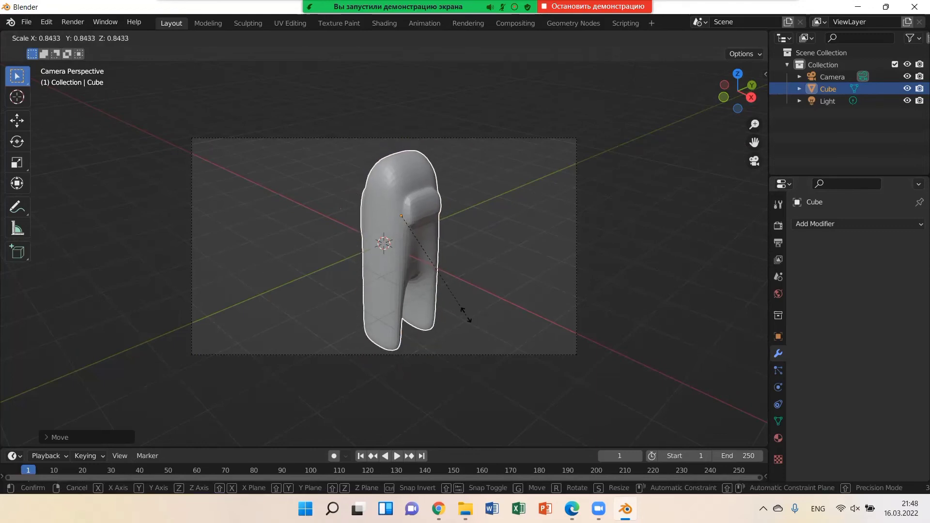
left_click(466, 317)
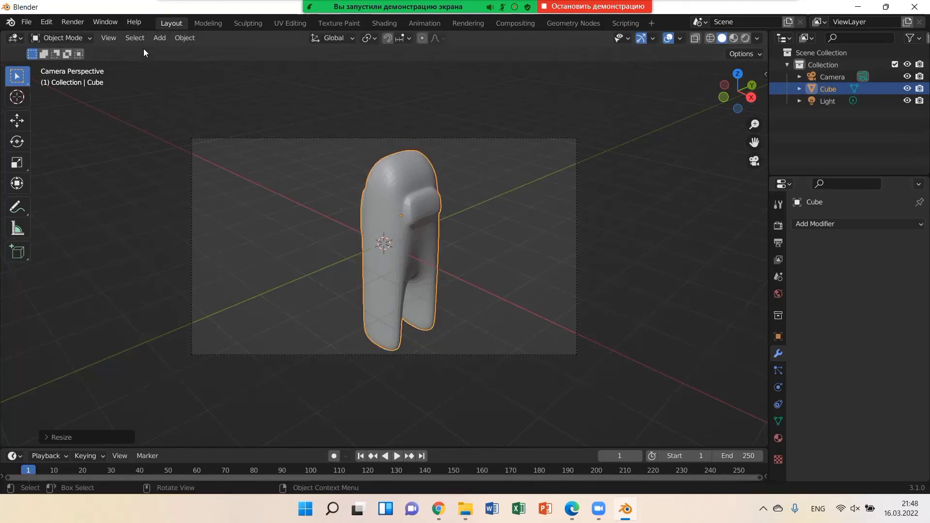
Render a still image of the scene and view the whole render
left_click(73, 23)
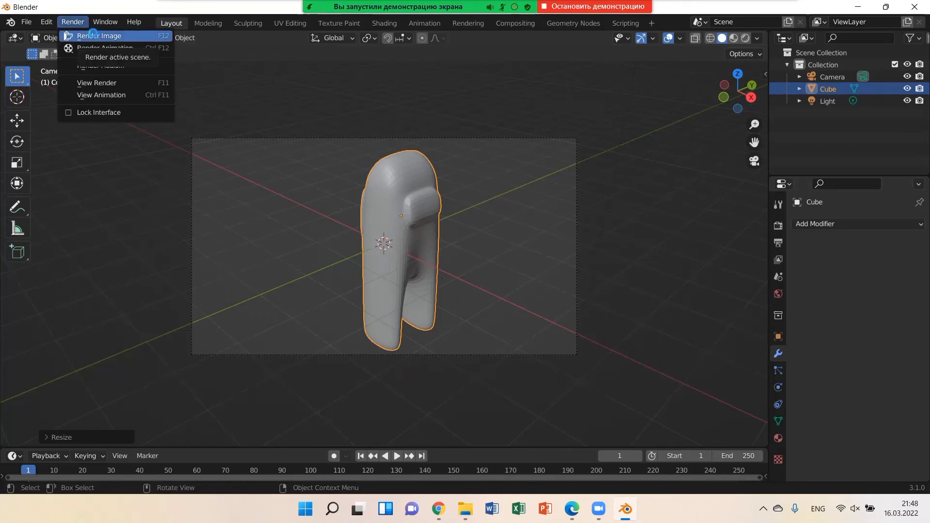
left_click(93, 32)
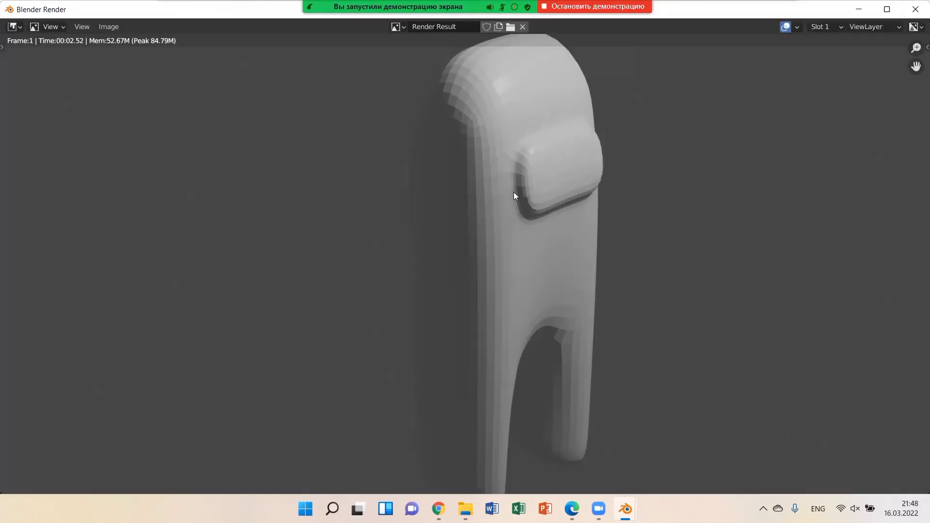
scroll(505, 214, "down", 2)
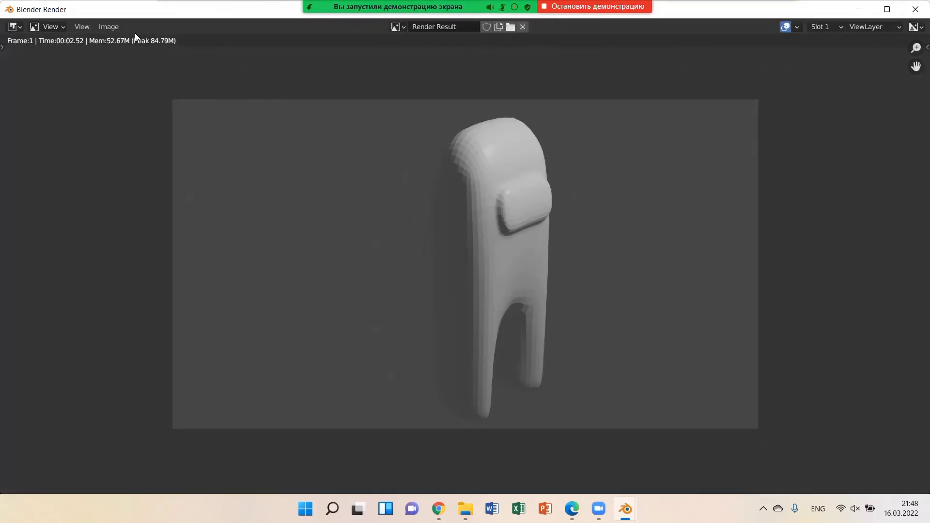
Save the rendered image to the Desktop as "Among Us.png" in PNG format
left_click(107, 28)
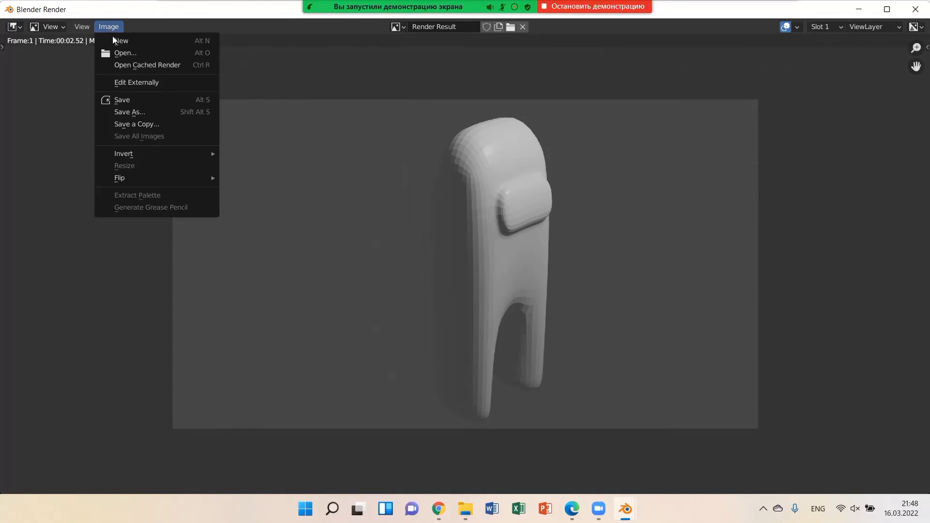
left_click(132, 100)
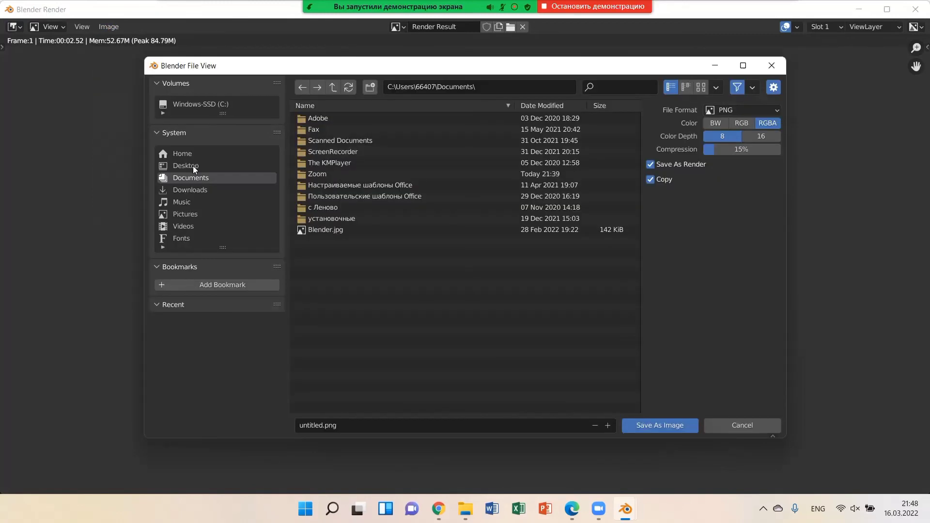
left_click(193, 166)
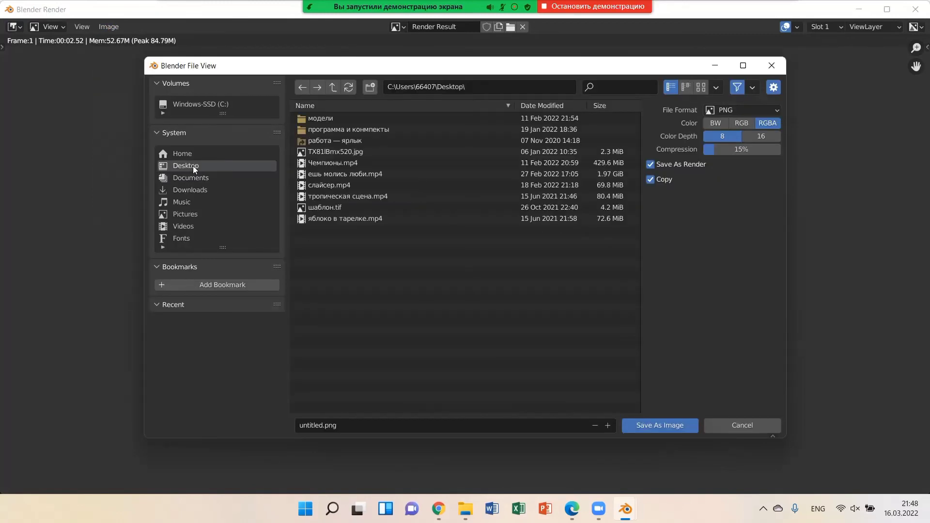
left_click(353, 426)
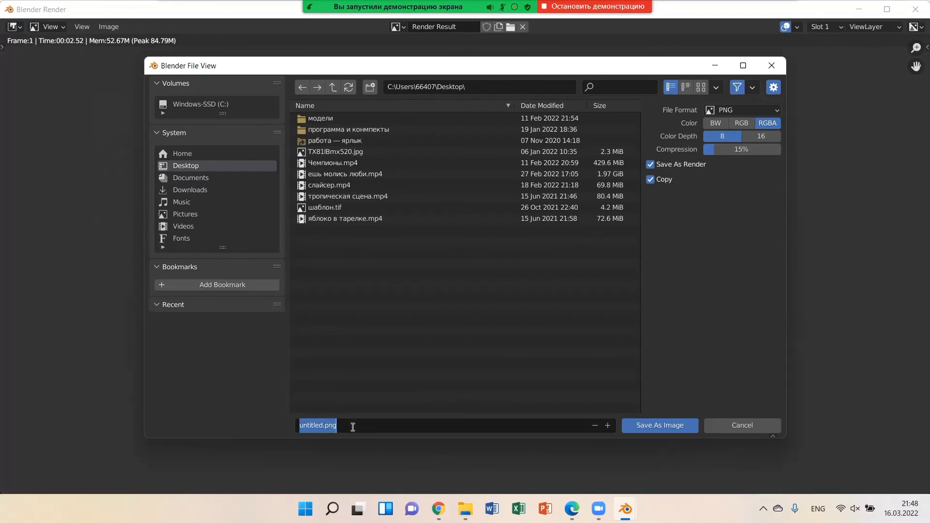
type("Among")
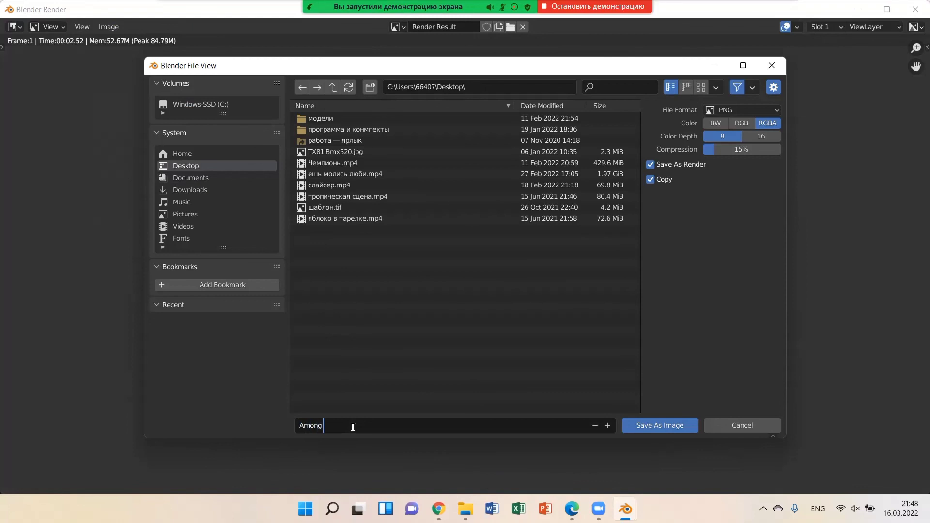
type(" Us.png")
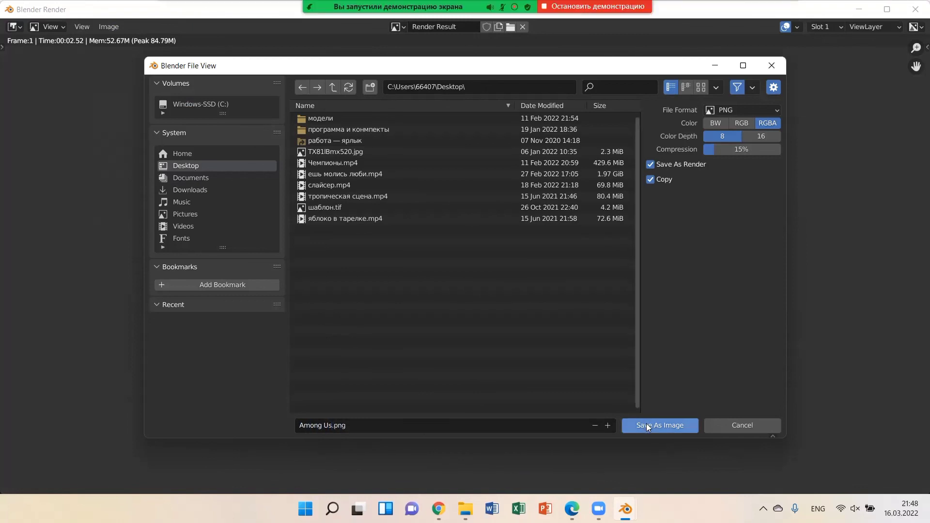
left_click(646, 425)
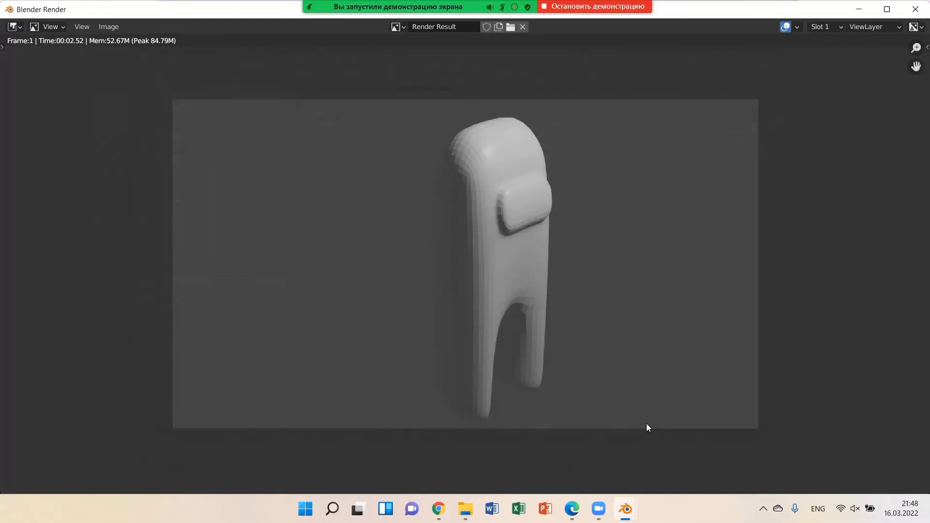